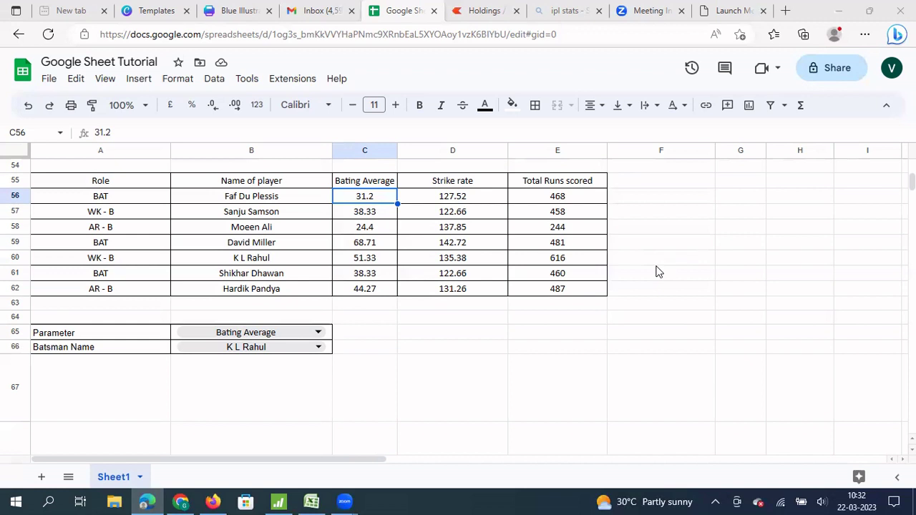
Enter =hlookup(E55,A55:E62,5,"false") in D64 so it returns 481 for Total Runs scored
left_click(479, 323)
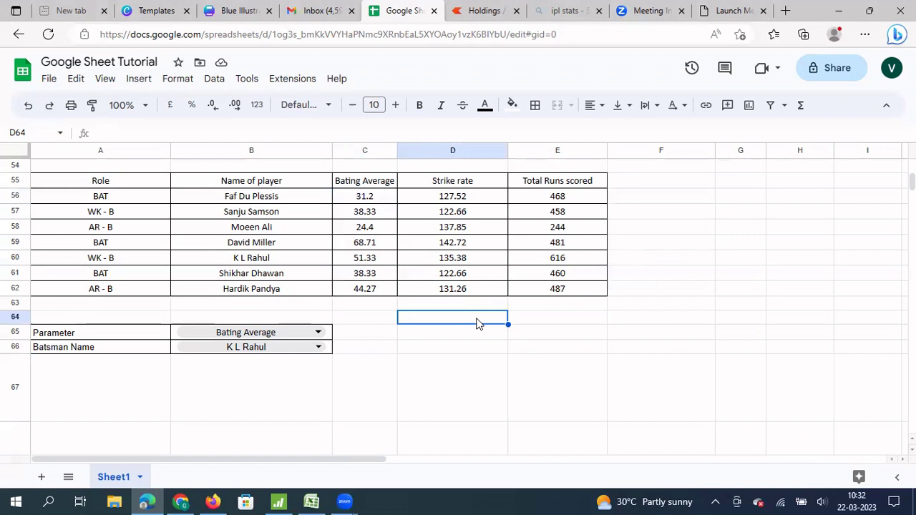
type("=h")
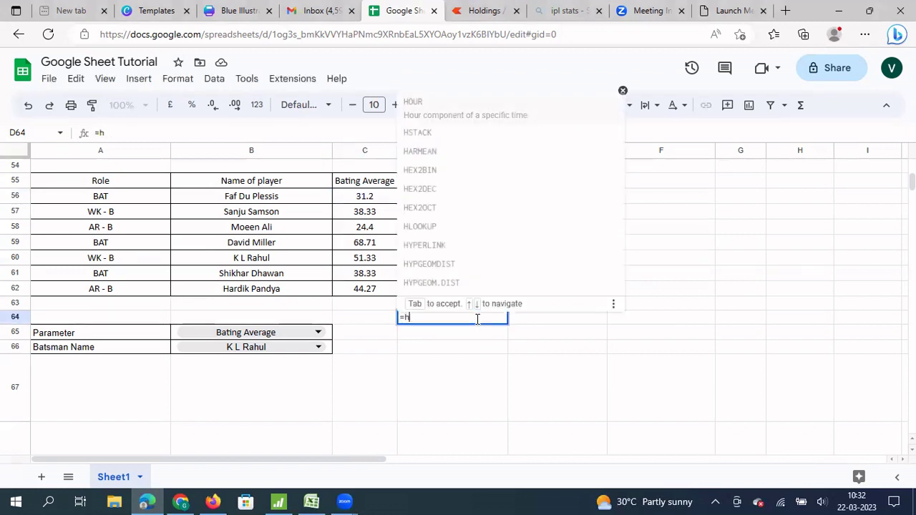
type("looku")
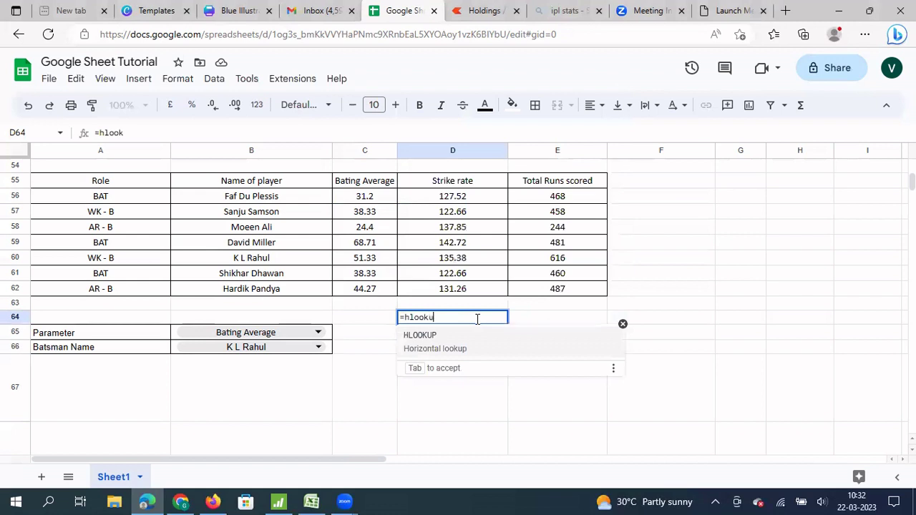
type("p(")
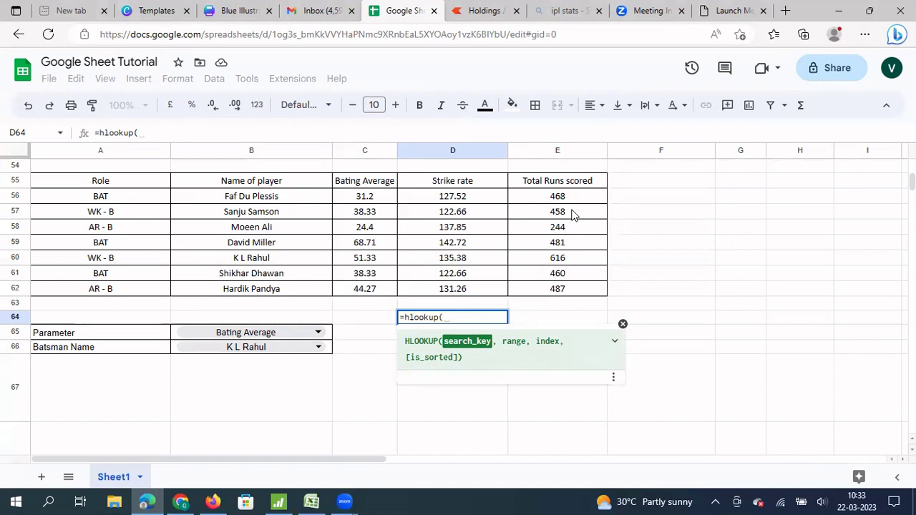
left_click(562, 182)
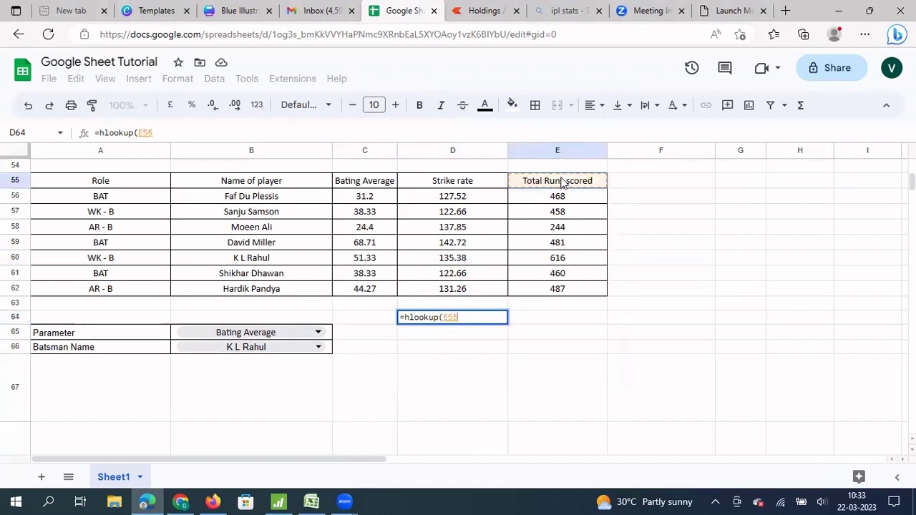
type(",")
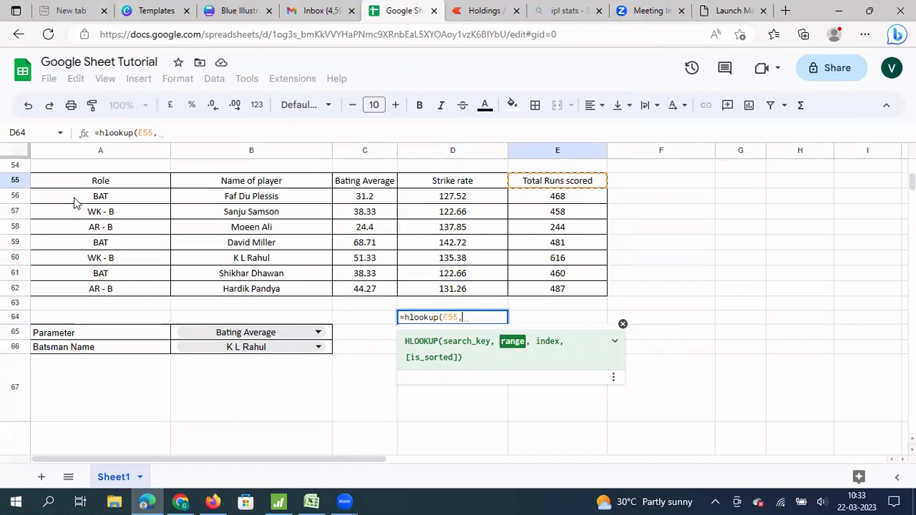
left_click_drag(76, 183, 560, 299)
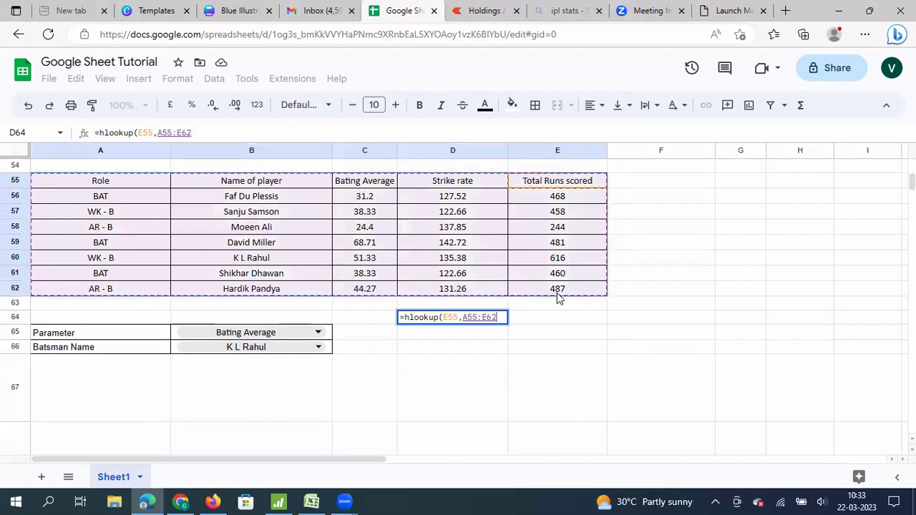
type(",")
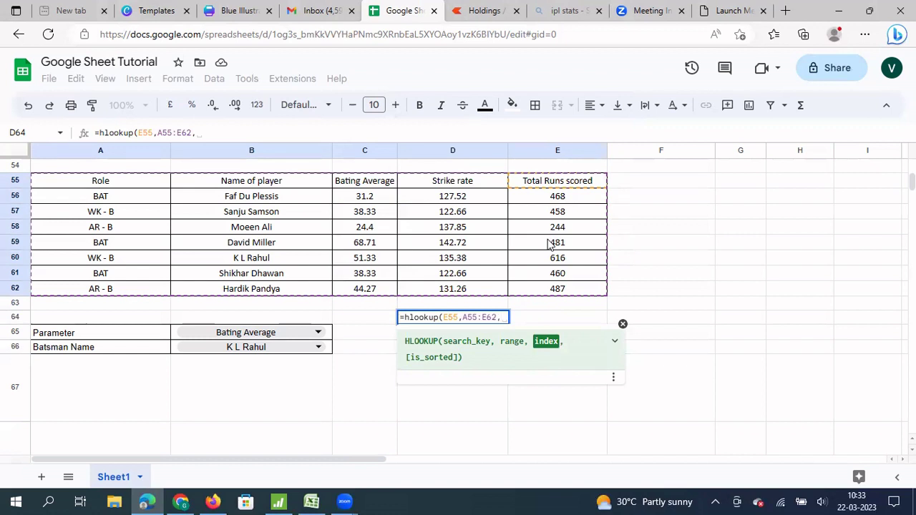
type("5")
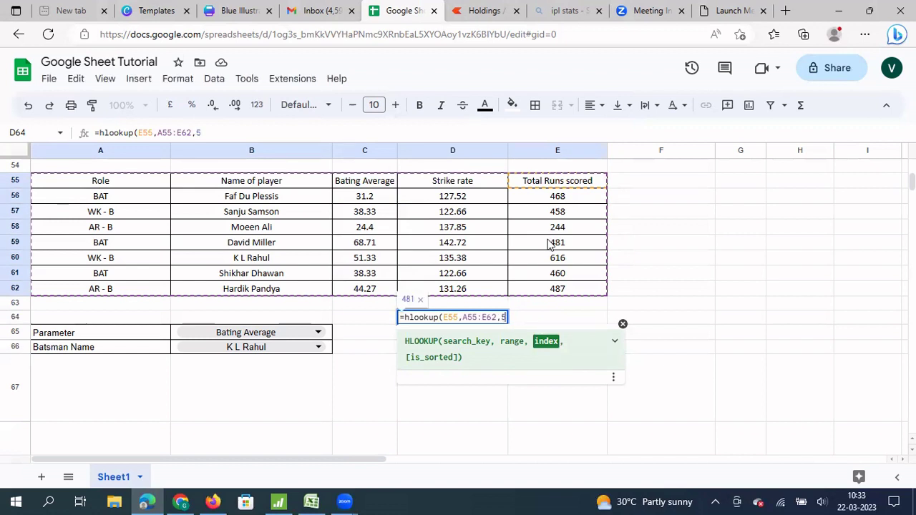
type(",")
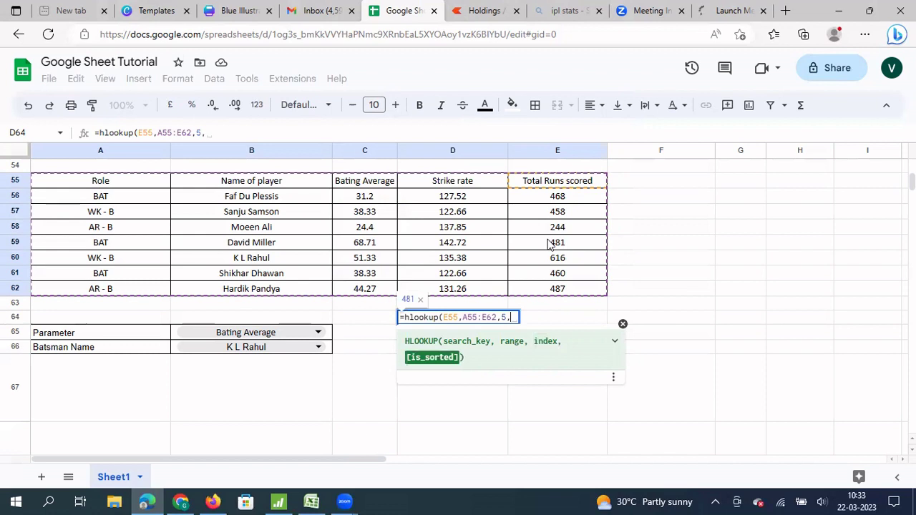
type("\"false\")")
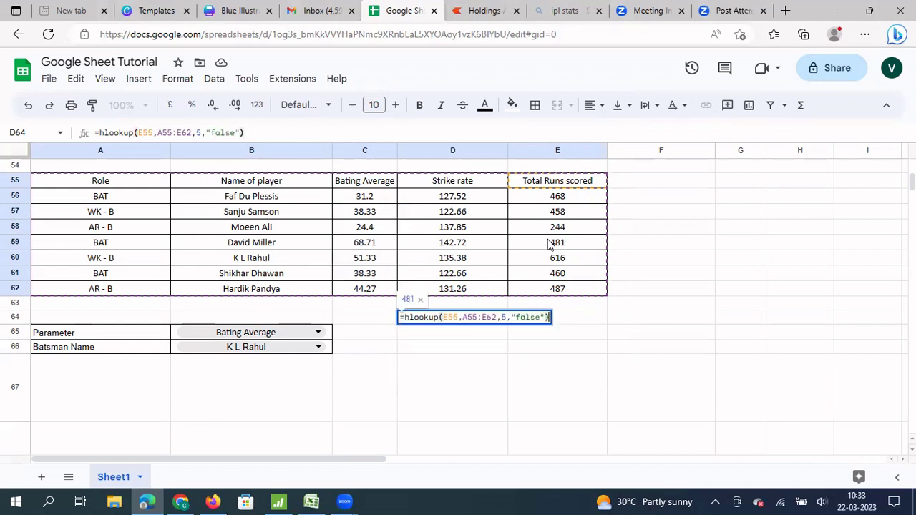
key("Return")
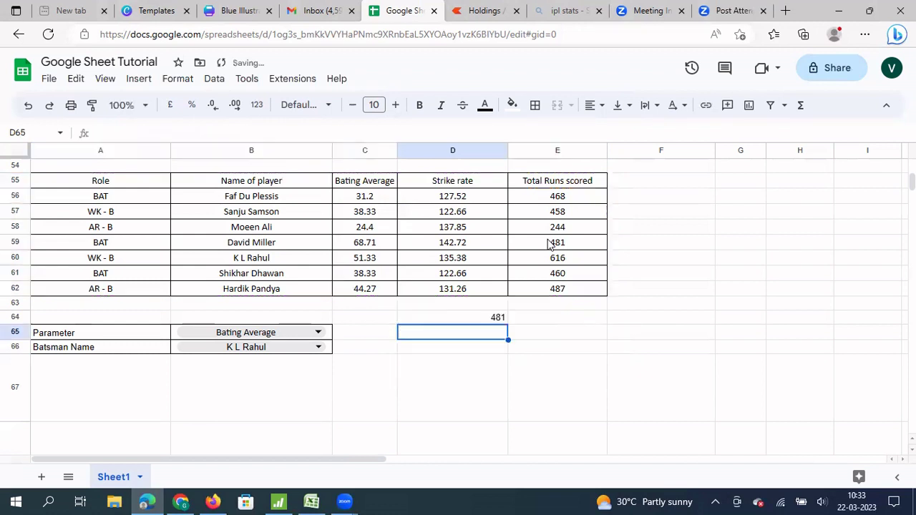
Center-align the 481 result in D64
key("Up")
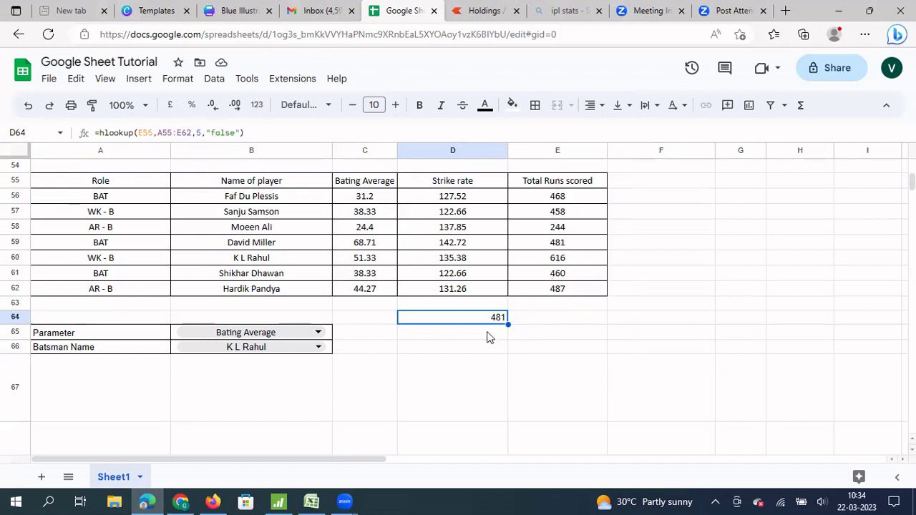
left_click(599, 105)
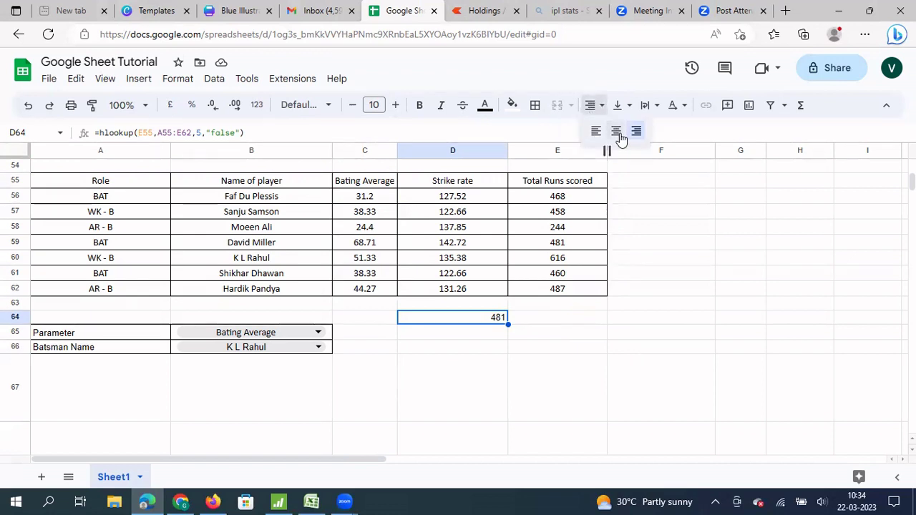
left_click(616, 131)
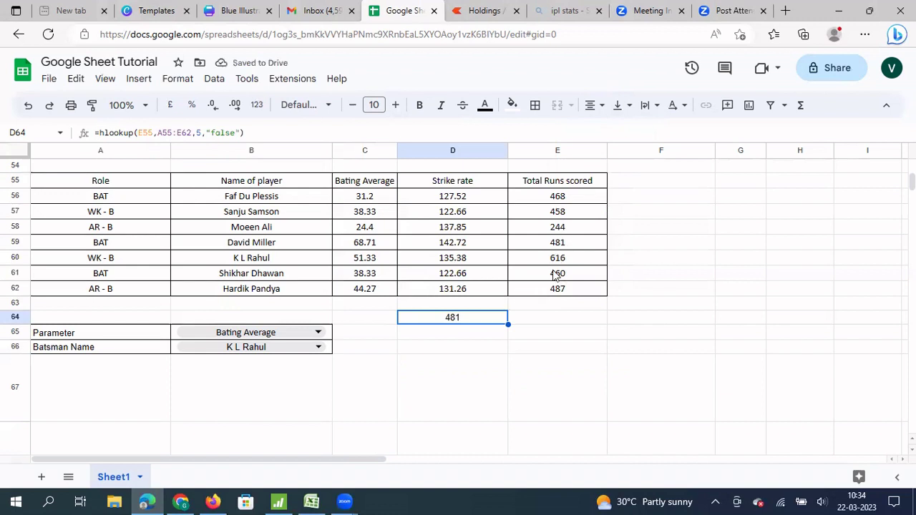
Change the D64 formula's row index from 5 to 7, then to 8, so it returns 487
double_click(198, 133)
type("7")
key("Return")
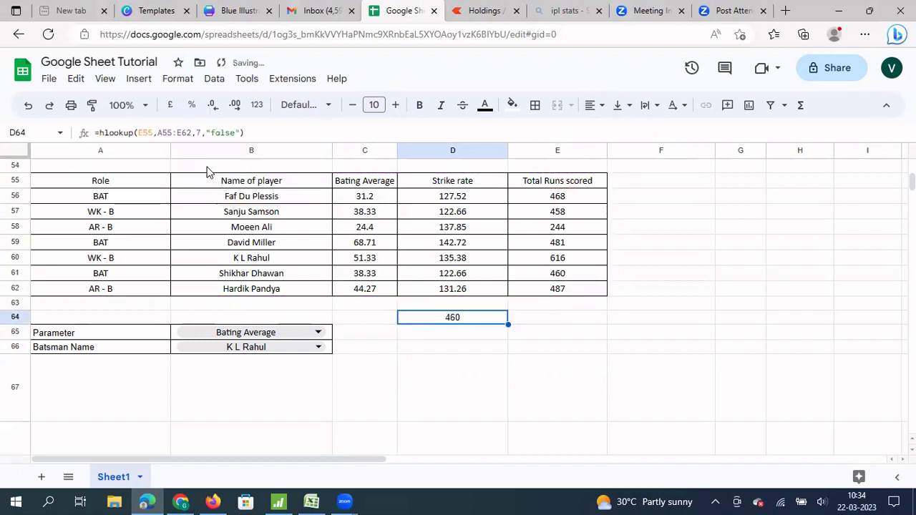
double_click(198, 133)
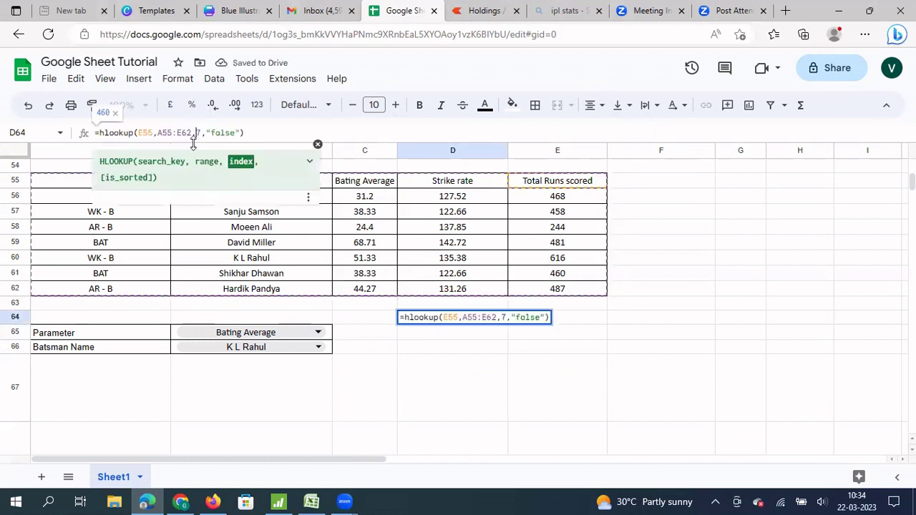
type("8")
key("Return")
key("Up")
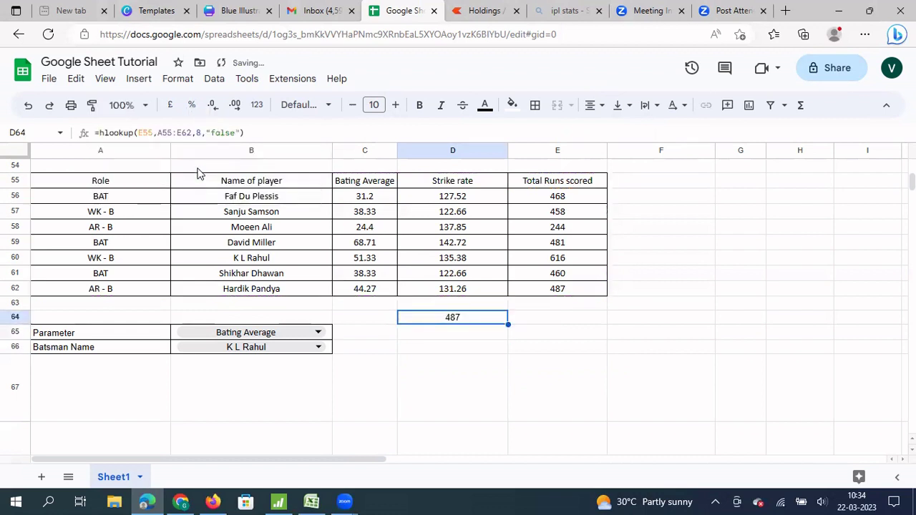
key("Right")
key("Left")
Choose Faf Du Plessis in the B66 Batsman Name dropdown, leaving Parameter as Bating Average
left_click(320, 331)
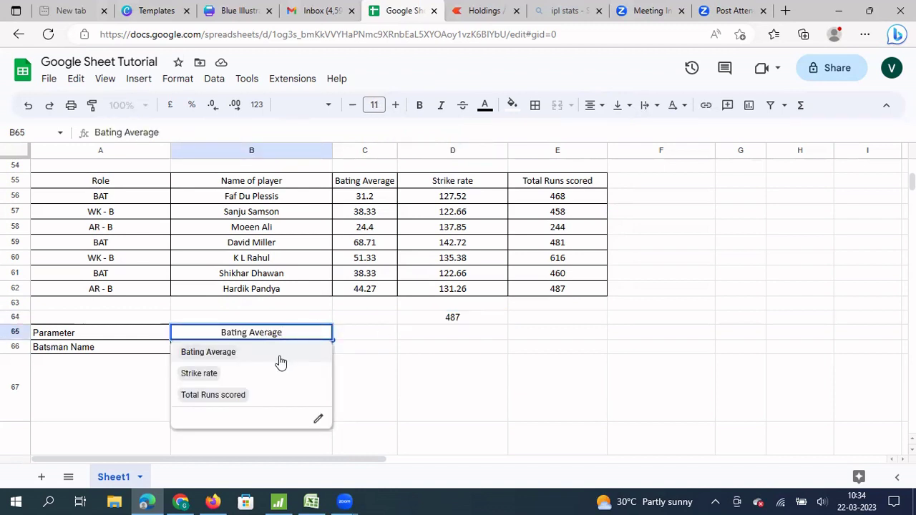
left_click(385, 339)
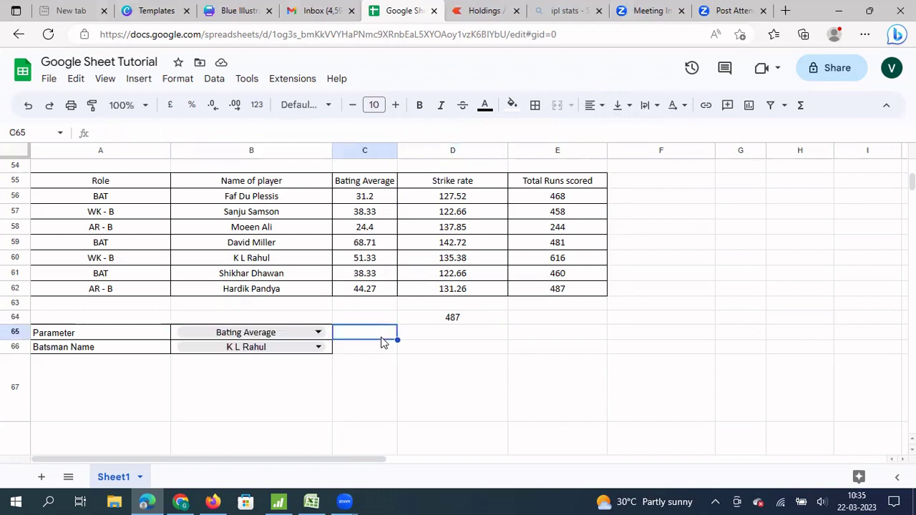
left_click(324, 349)
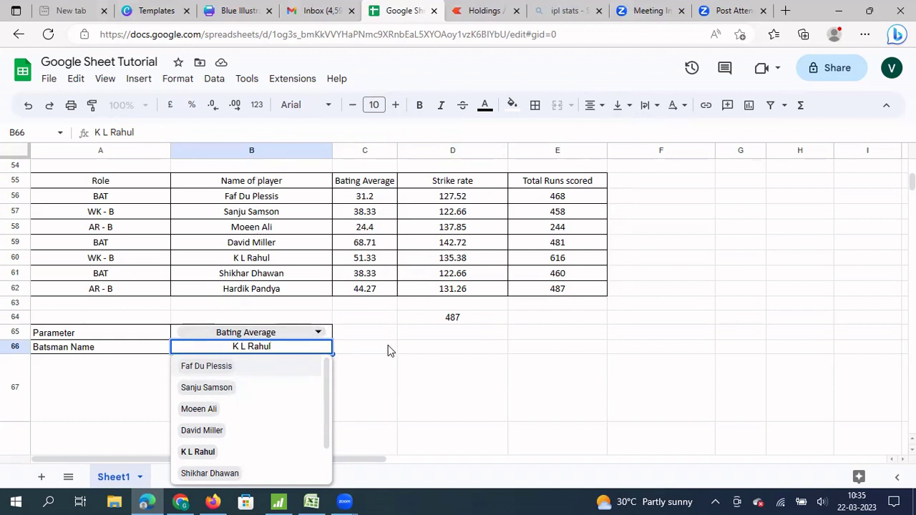
left_click(223, 366)
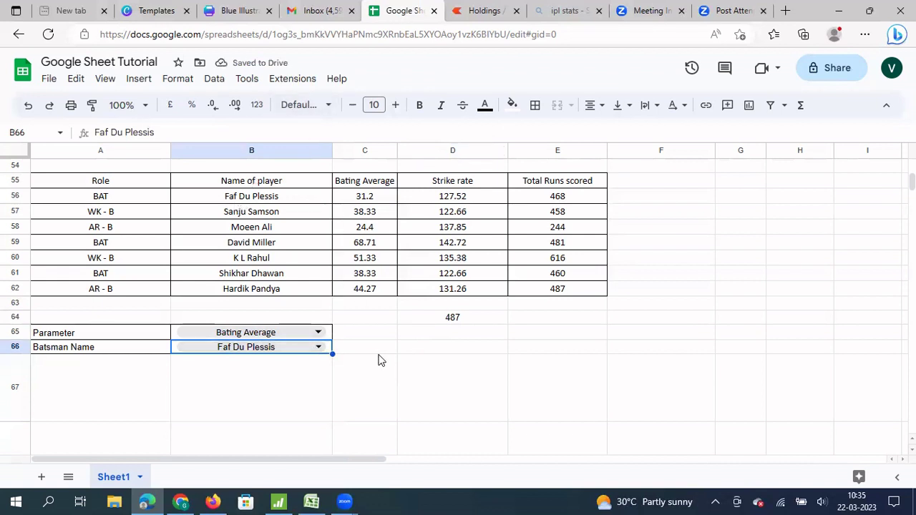
left_click(376, 349)
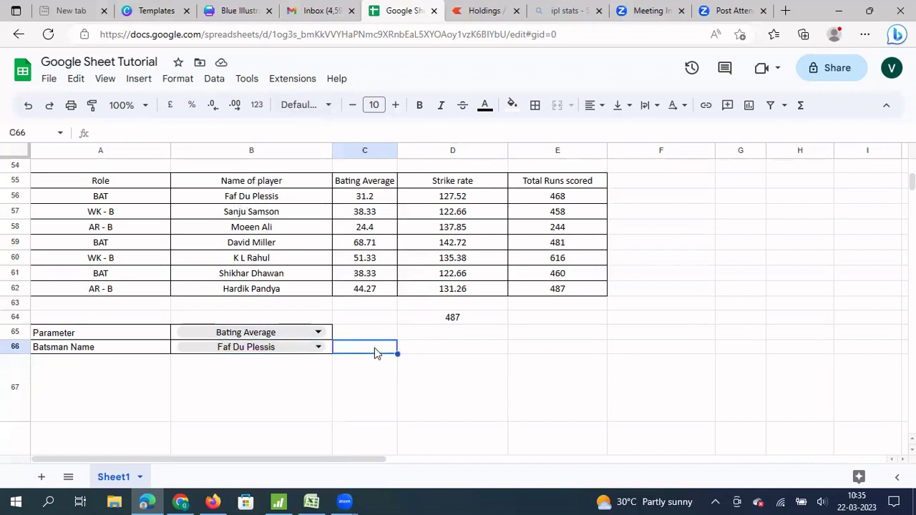
Type =hlookup(B65,A55:E62,4,false) into C66, keyed on the Parameter cell B65
type("=")
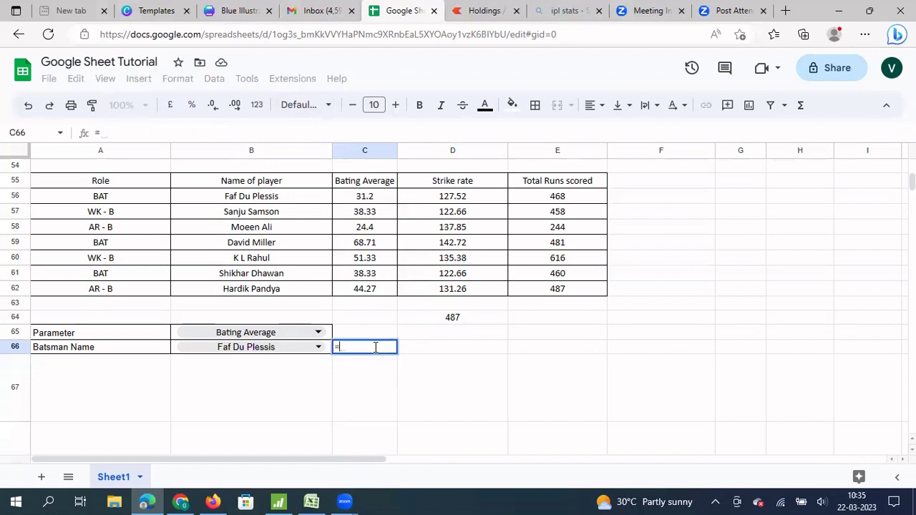
type("hlookup(")
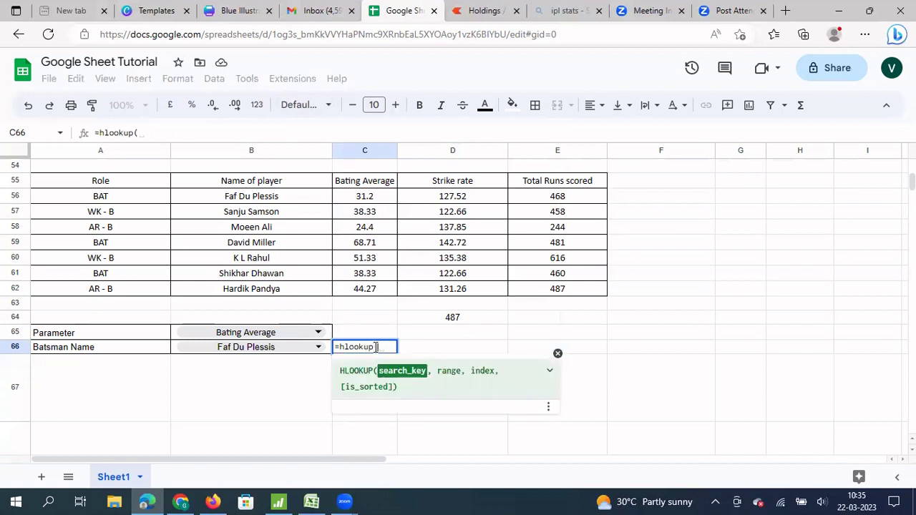
left_click(173, 339)
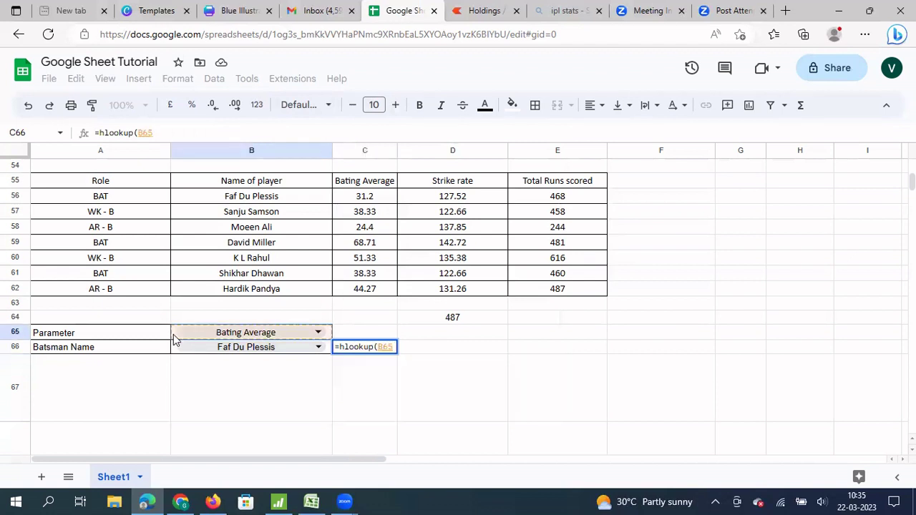
left_click(170, 131)
type(",")
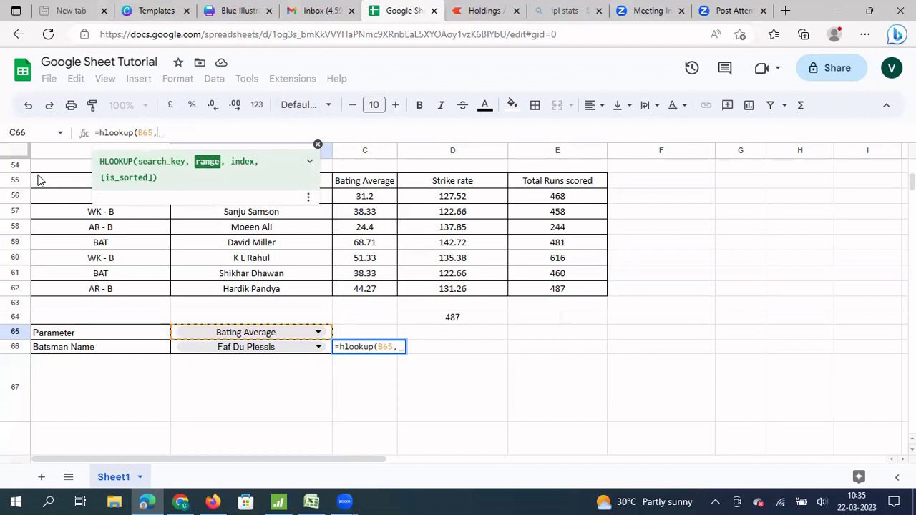
left_click(40, 180)
left_click_drag(118, 205, 565, 299)
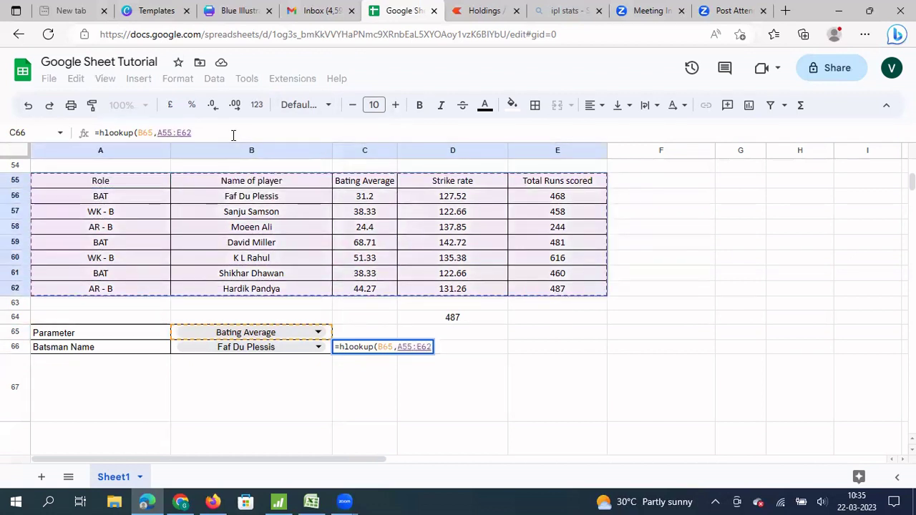
type(",")
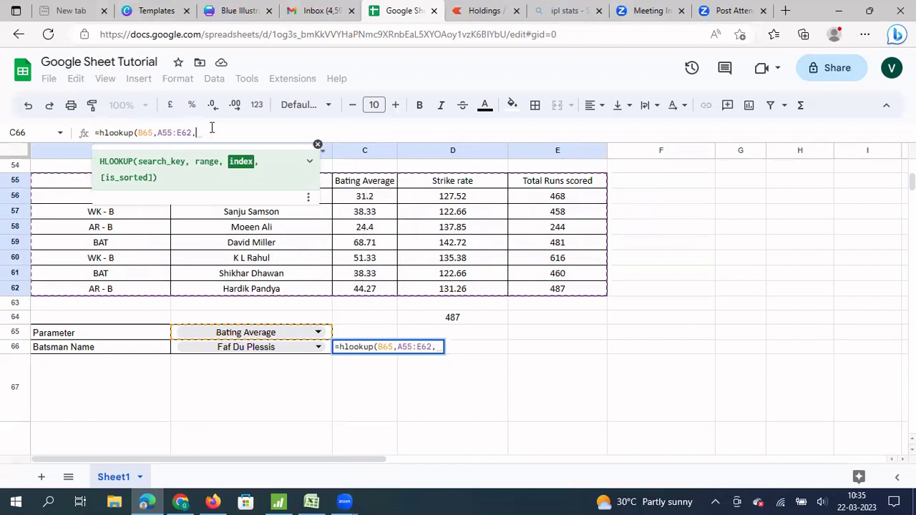
type("4")
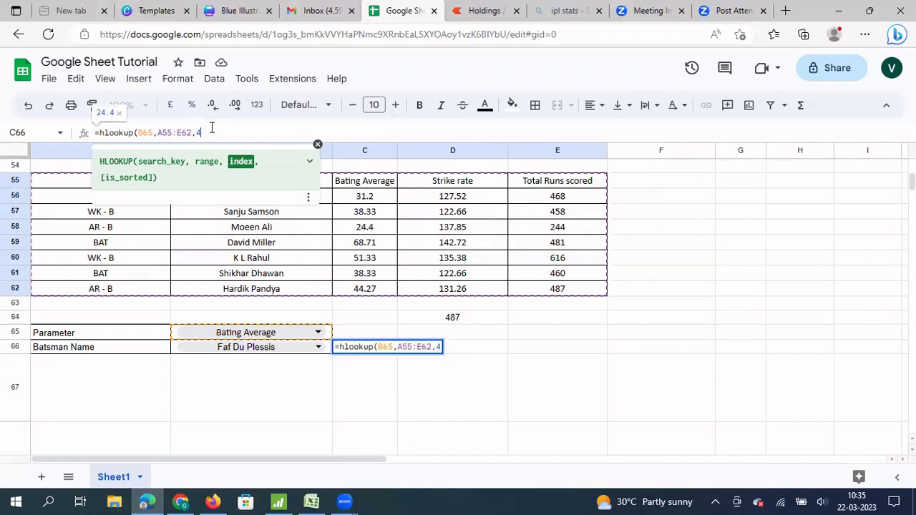
type(",")
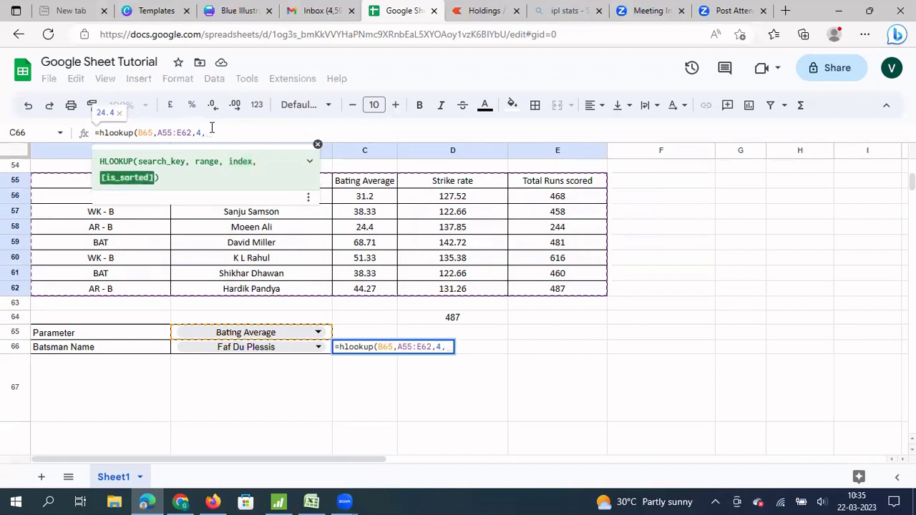
type("false")
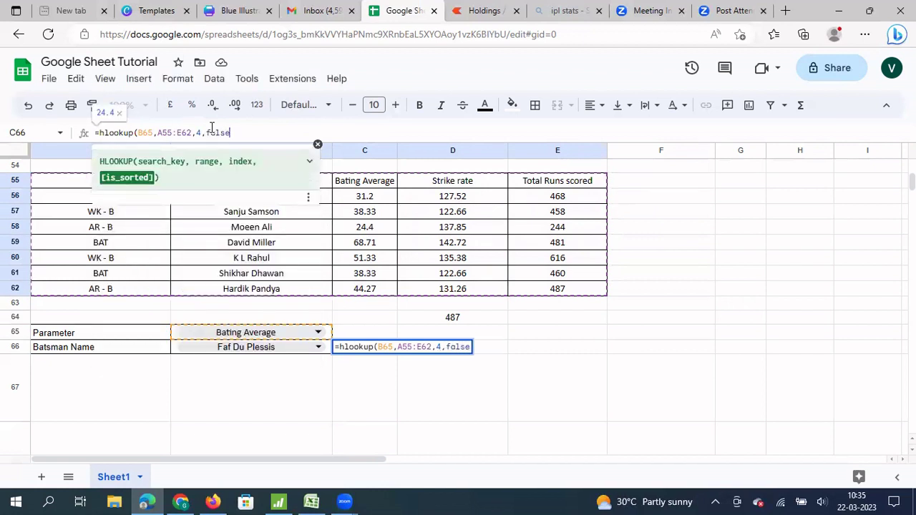
type(")")
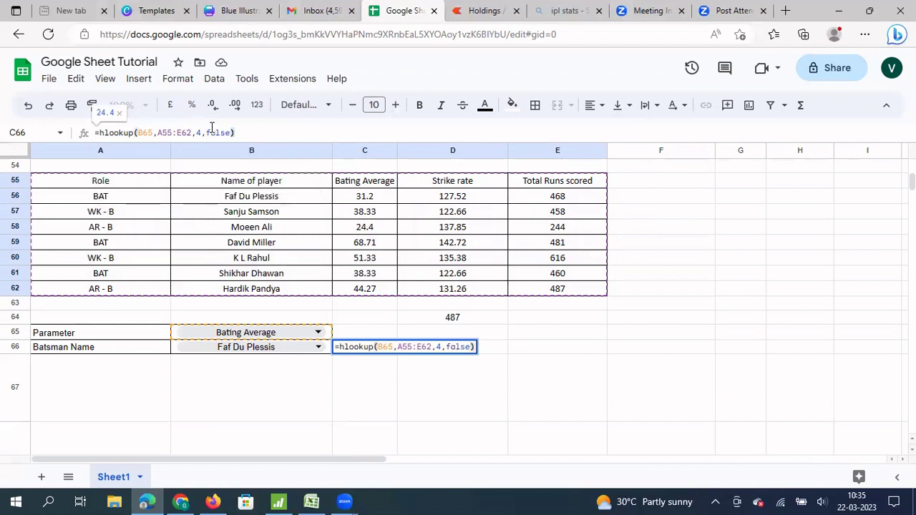
Put quotes around false and confirm, so C66 returns 24.4
left_click(206, 132)
type("\"")
key("Right")
key("Right")
key("Right")
type("\"")
key("Return")
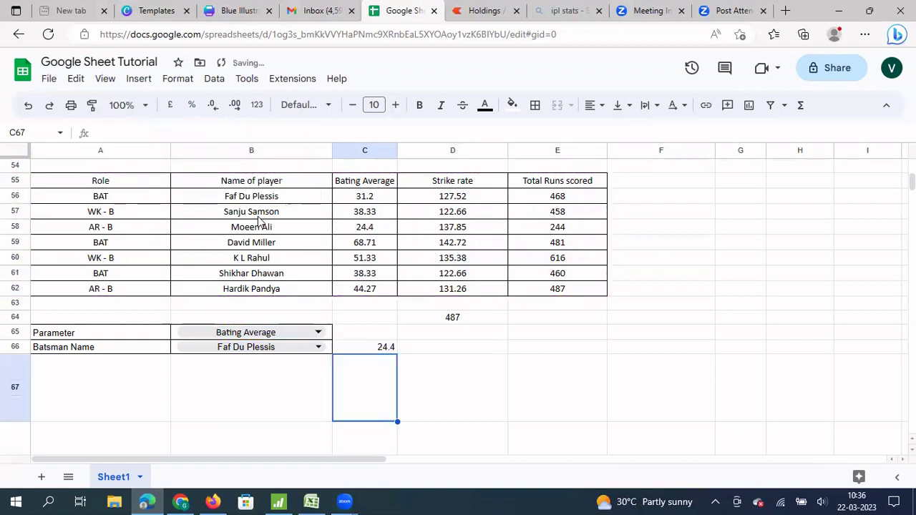
key("Up")
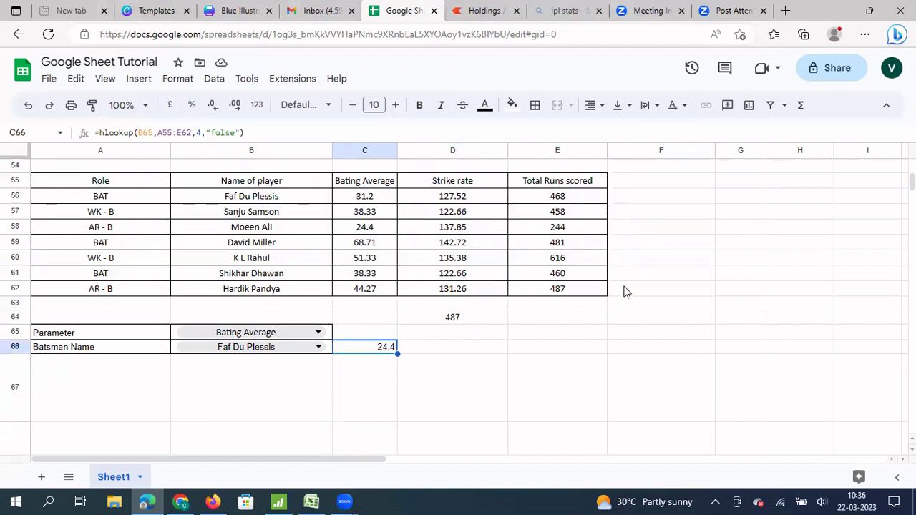
left_click(652, 318)
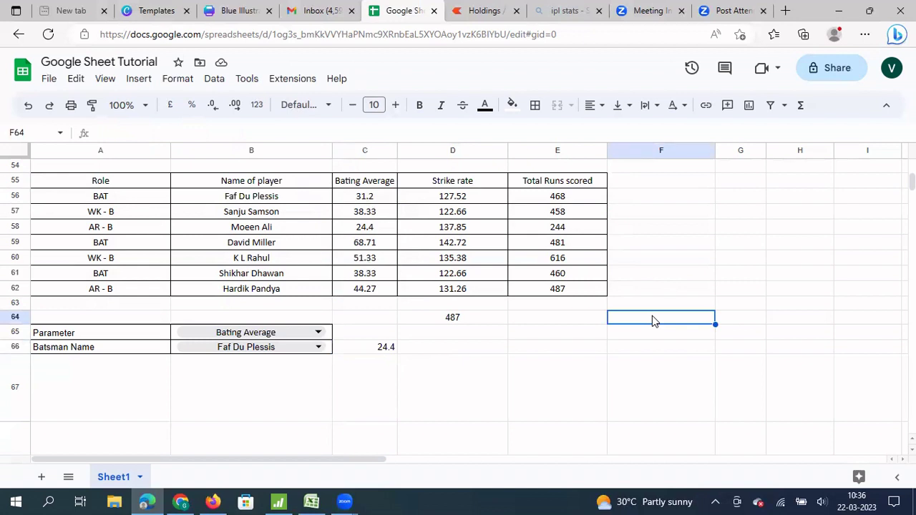
Enter =match(B66,B55:B62,0) in F64, returning 2 as Faf Du Plessis's position
type("=")
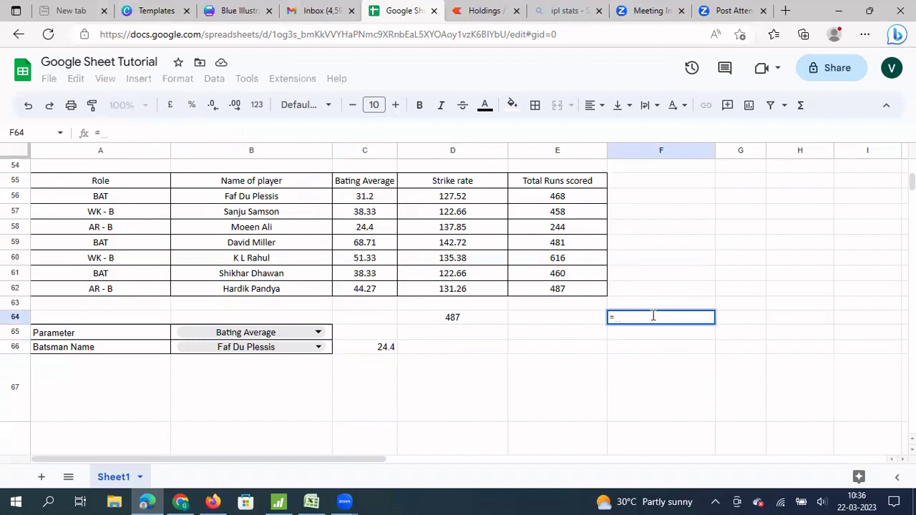
type("match")
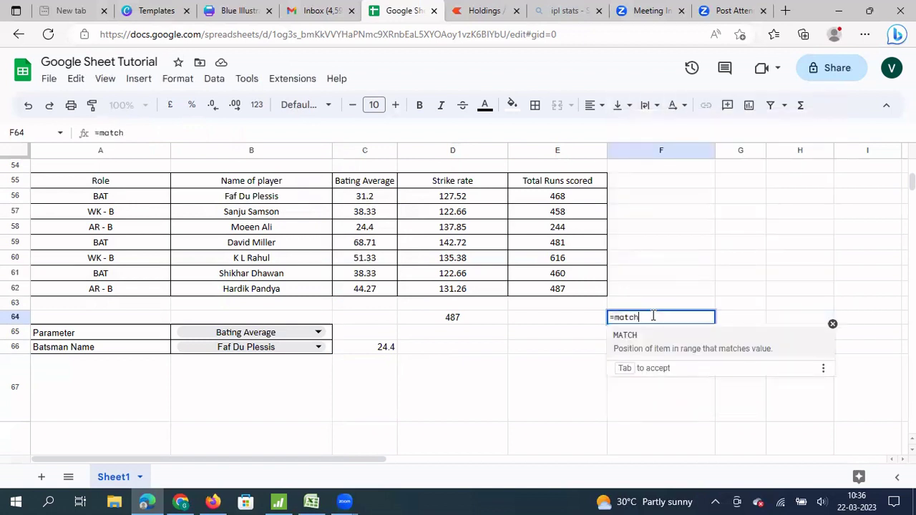
type("(")
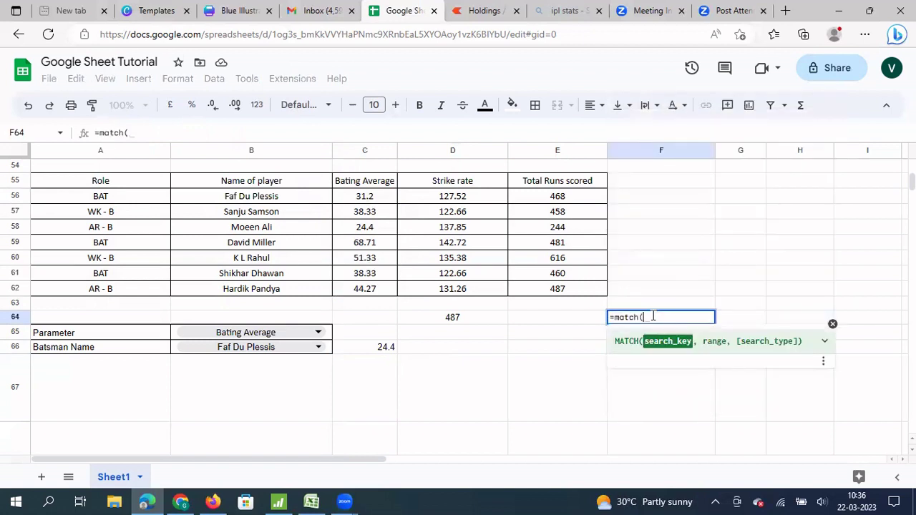
left_click(172, 348)
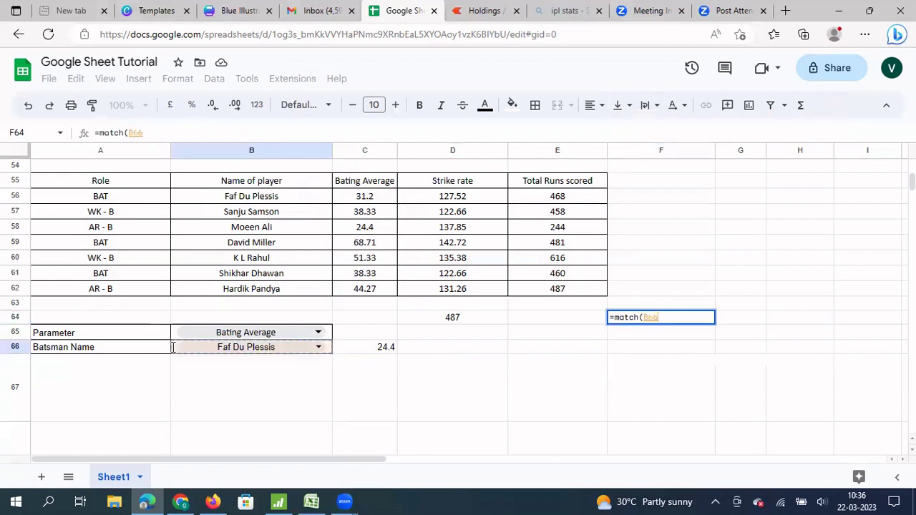
type(",")
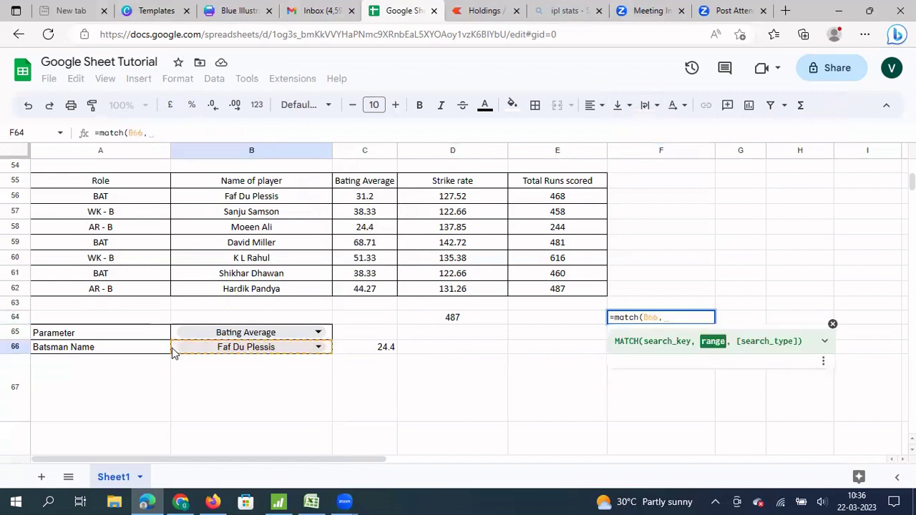
left_click(263, 182)
left_click_drag(264, 197, 265, 296)
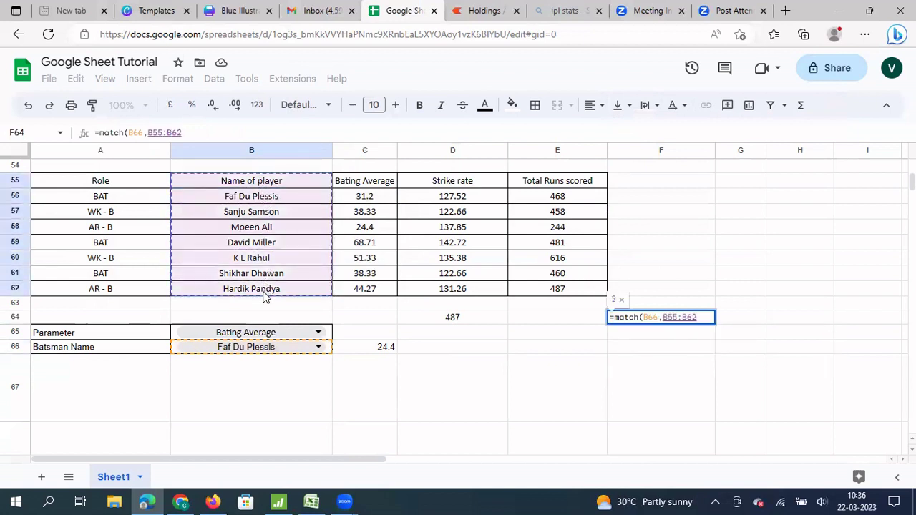
type(",")
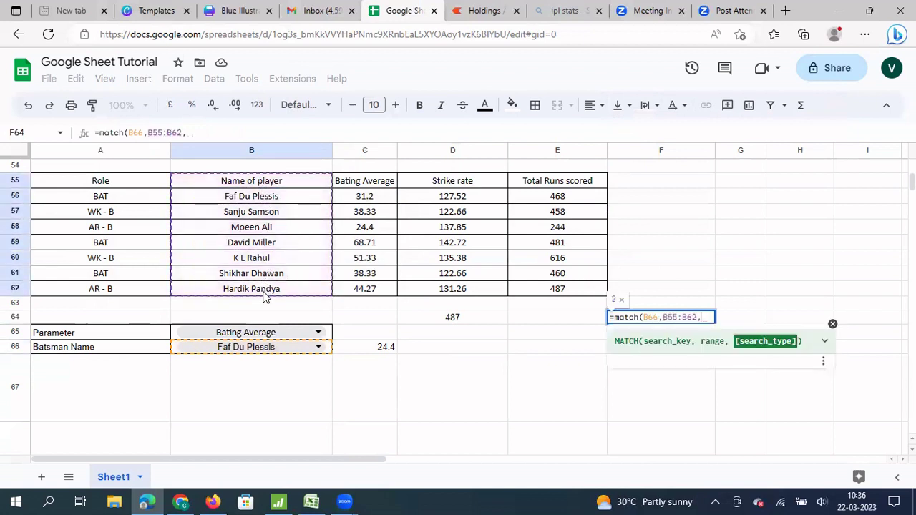
type("0")
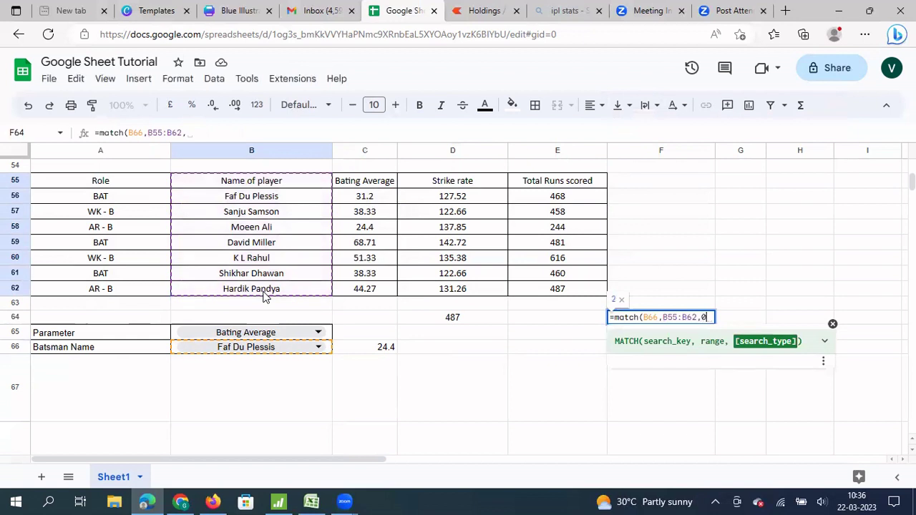
type(")")
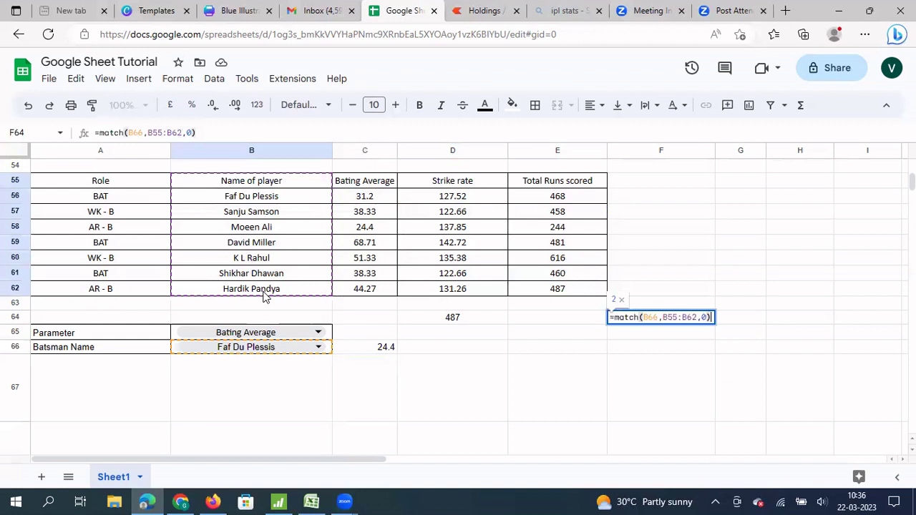
key("Return")
key("Up")
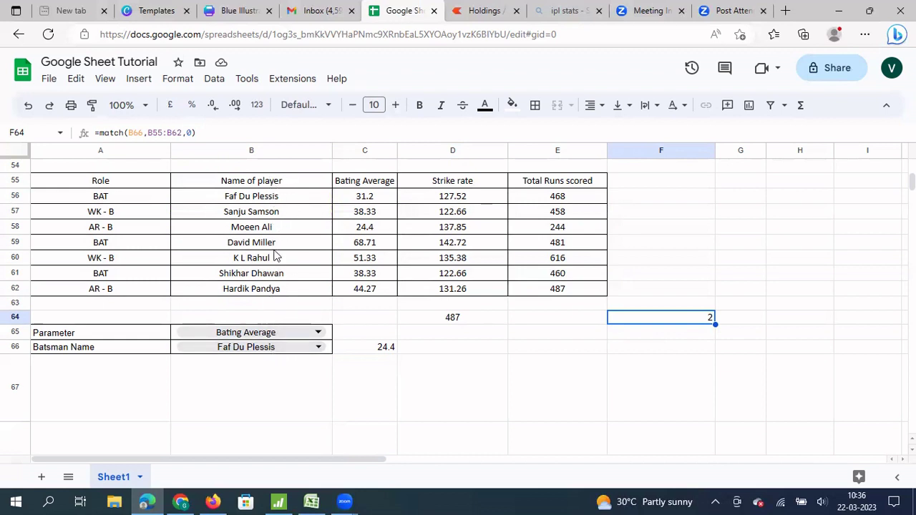
Switch the Batsman Name dropdown to Hardik Pandya, updating F64 to 8 while C66 stays 24.4
left_click(319, 347)
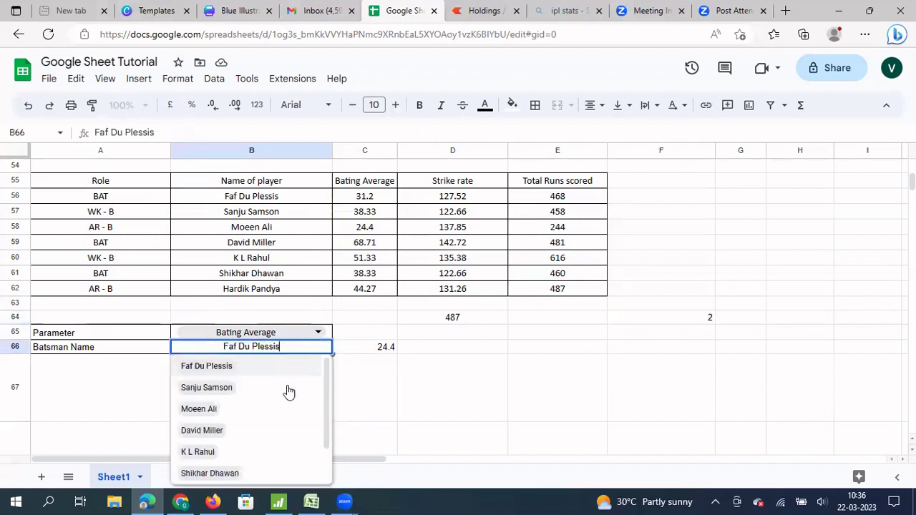
left_click(235, 456)
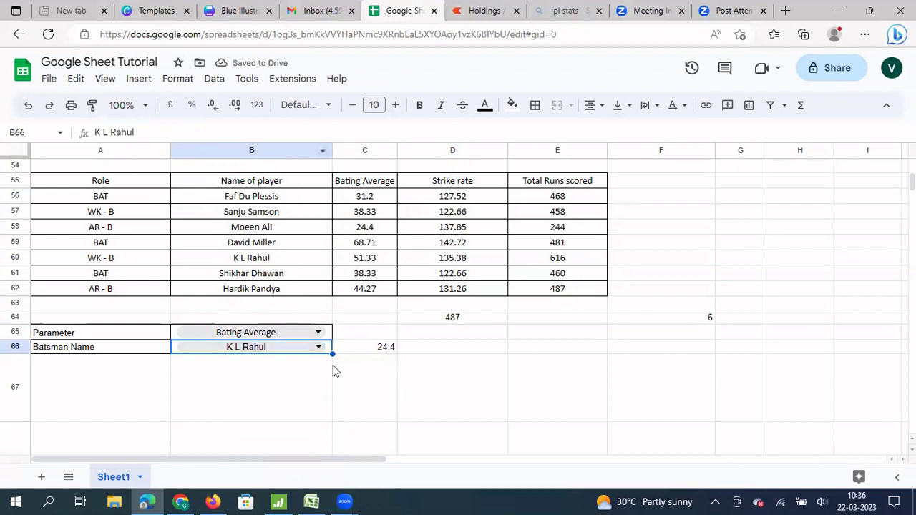
left_click(318, 347)
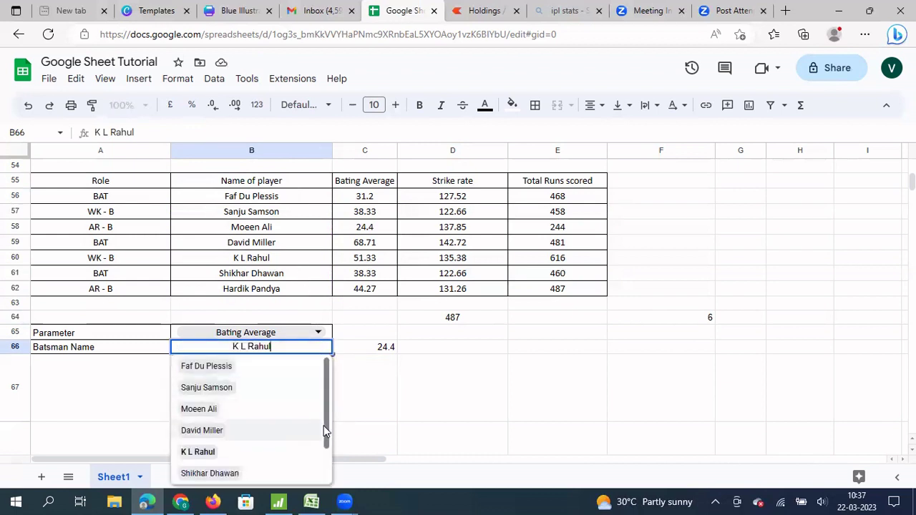
left_click_drag(328, 429, 326, 465)
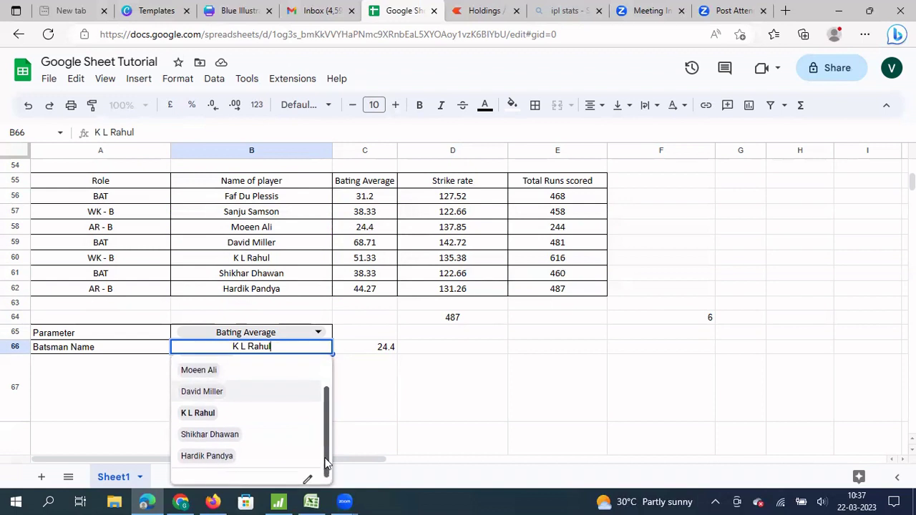
left_click(218, 453)
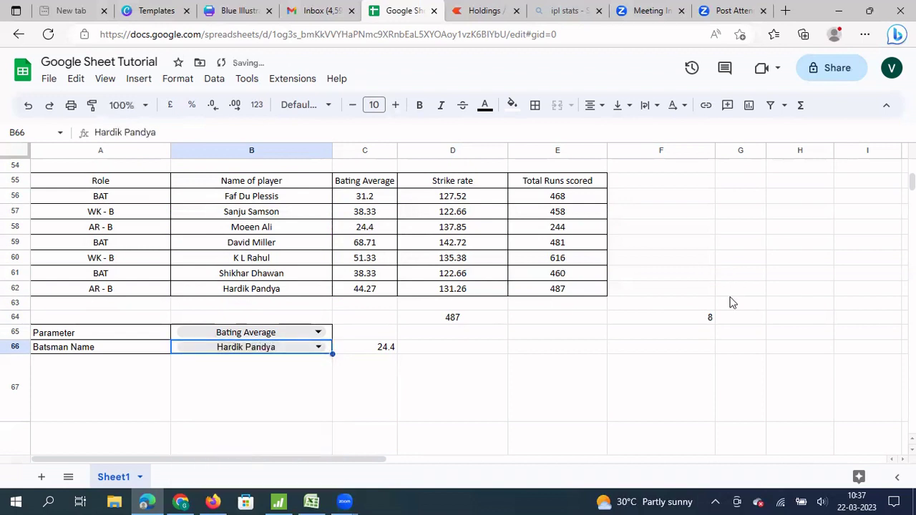
left_click(386, 350)
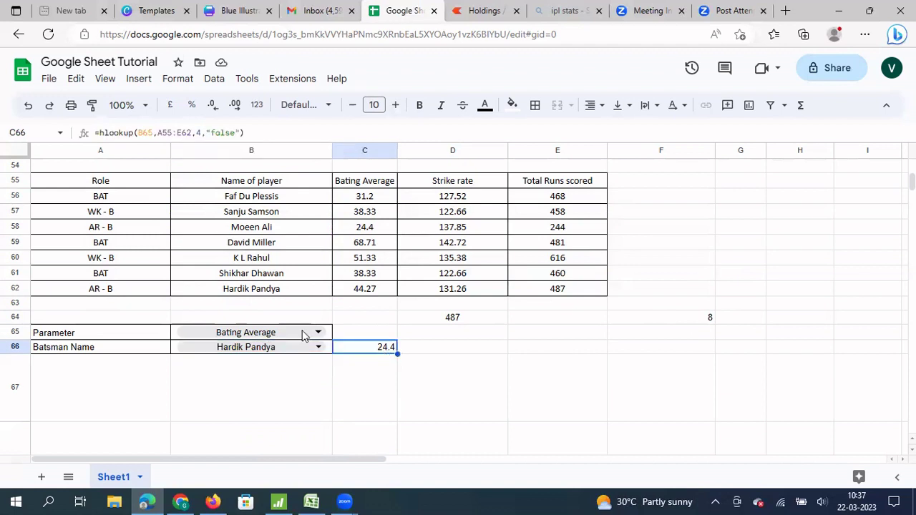
Replace C66's fixed row index 4 with match(B66,B55:B62,0), returning 44.27 for Hardik Pandya
double_click(198, 133)
type("4")
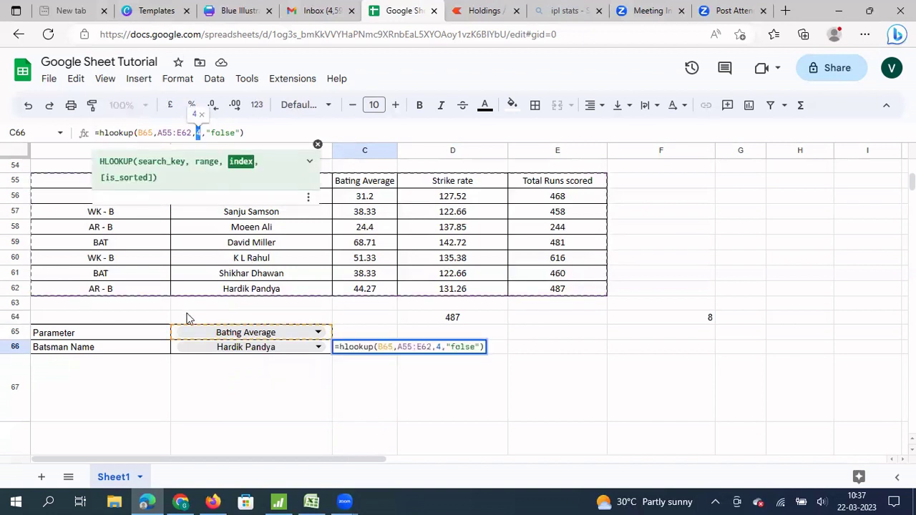
key("BackSpace")
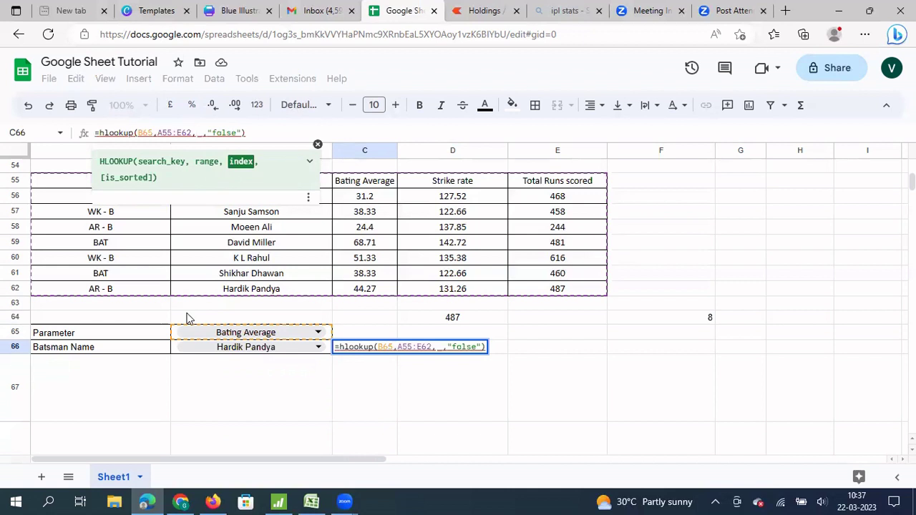
type("match")
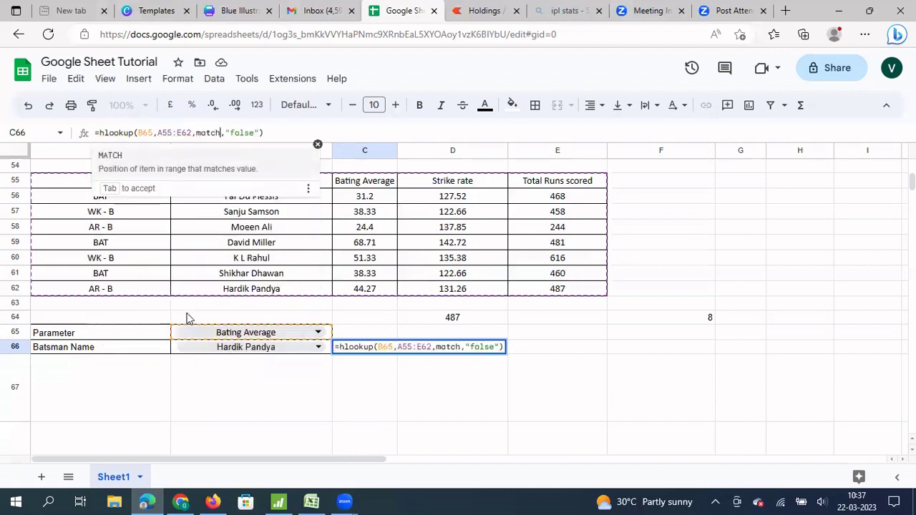
type("(")
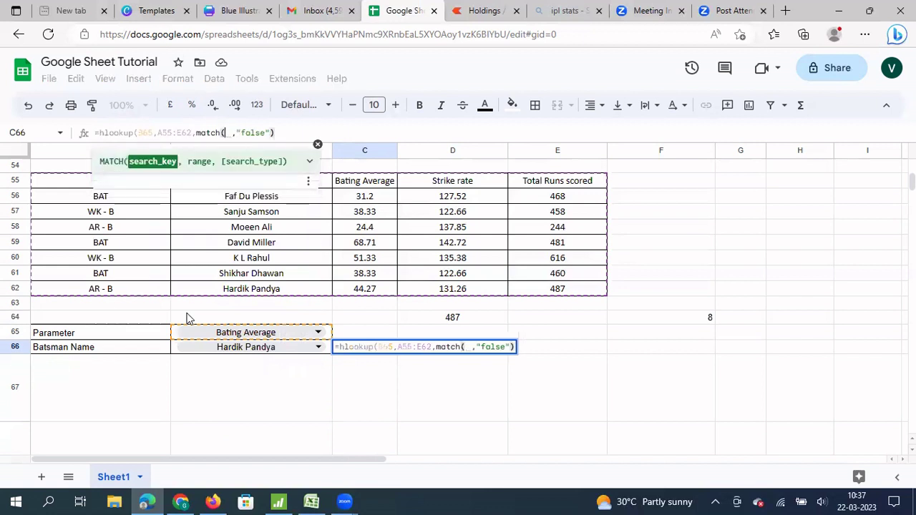
left_click(173, 348)
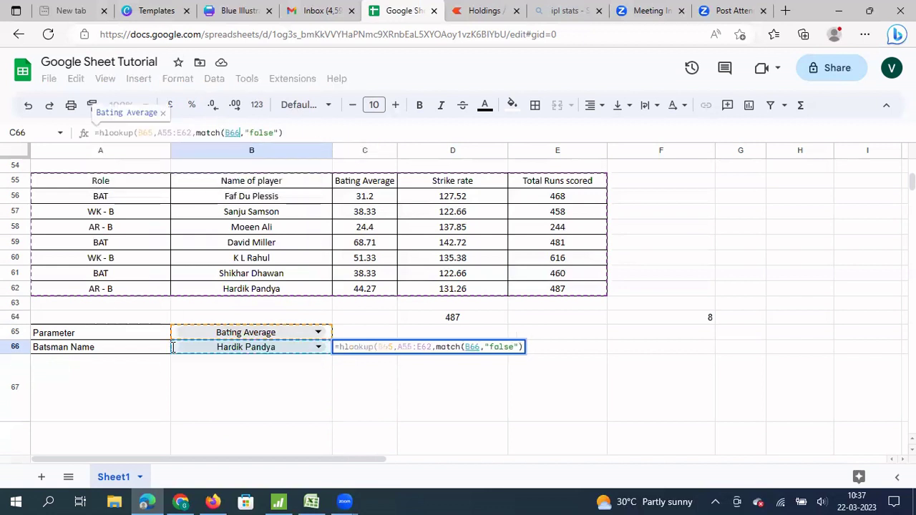
type(",")
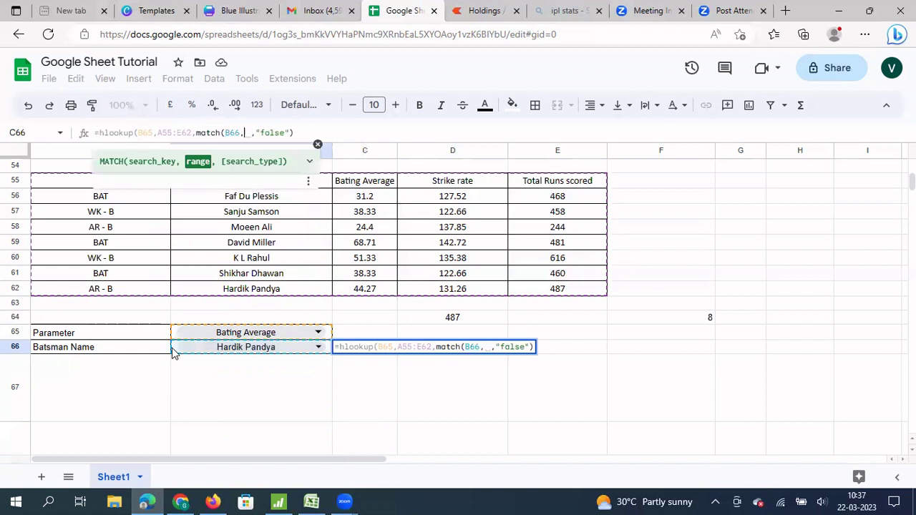
left_click_drag(328, 185, 320, 293)
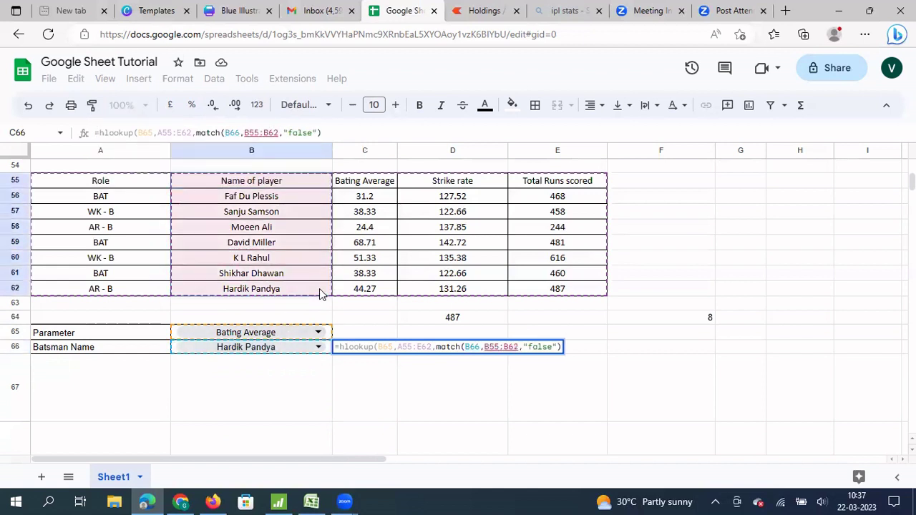
type(",0")
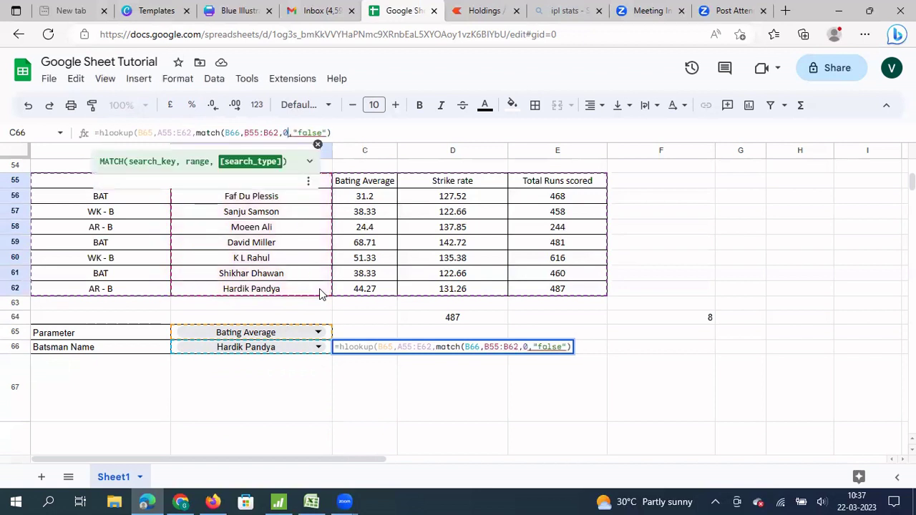
type(")")
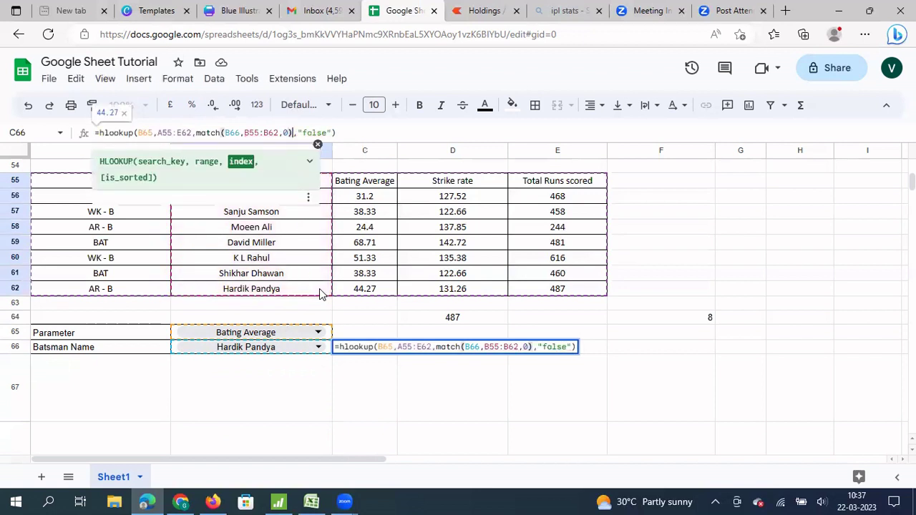
key("Return")
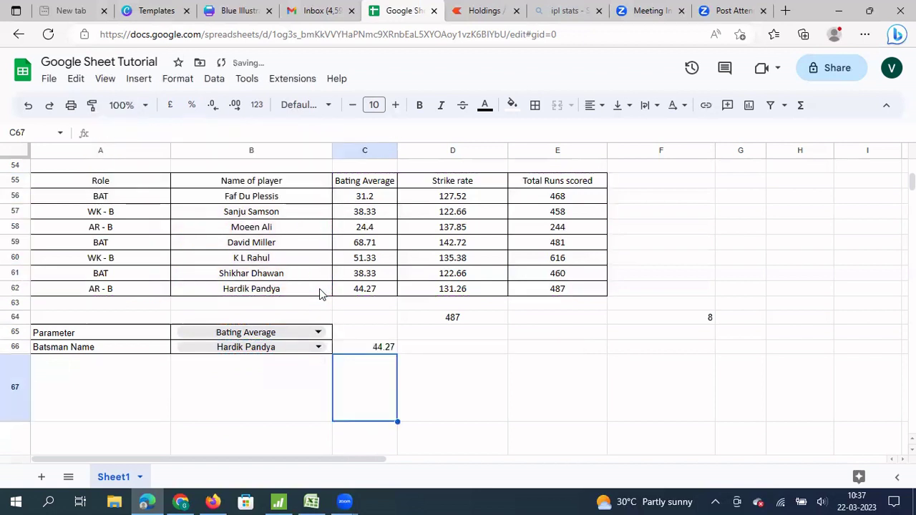
key("Up")
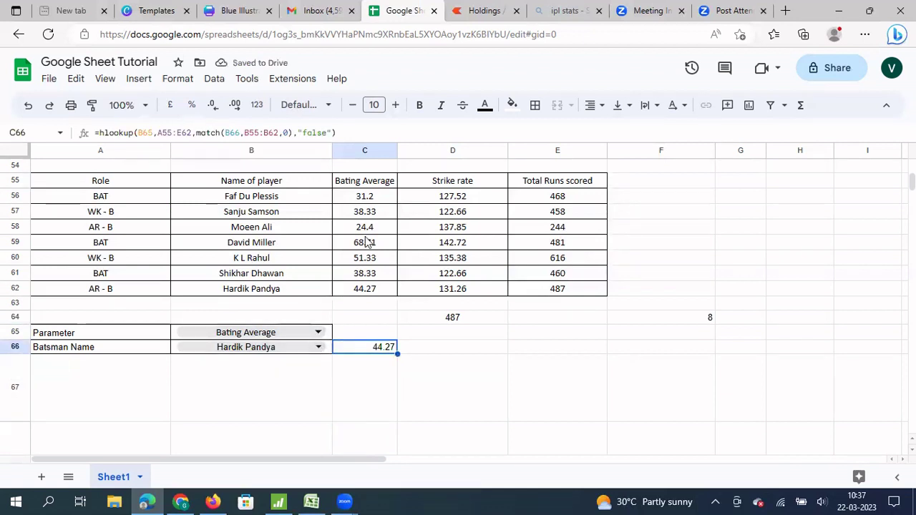
Set Parameter to Total Runs scored and Batsman Name to Sanju Samson, so C66 shows 458
left_click(320, 334)
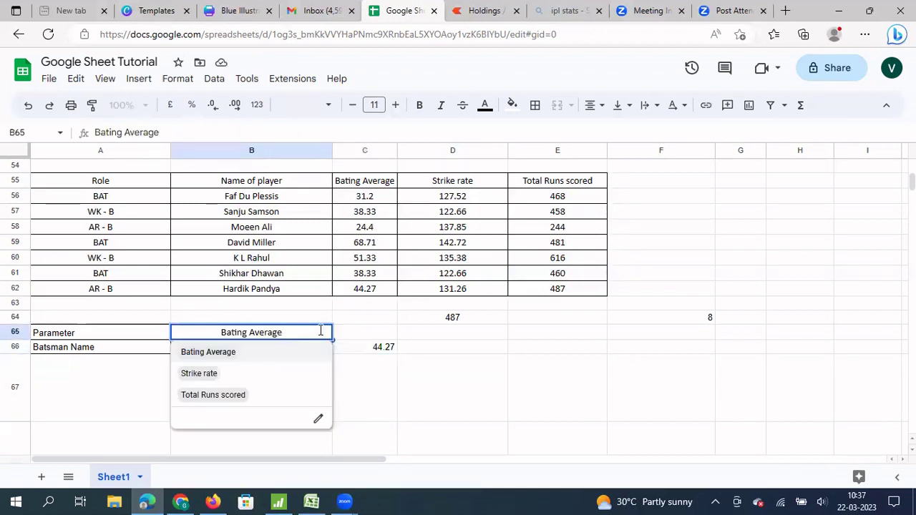
left_click(250, 401)
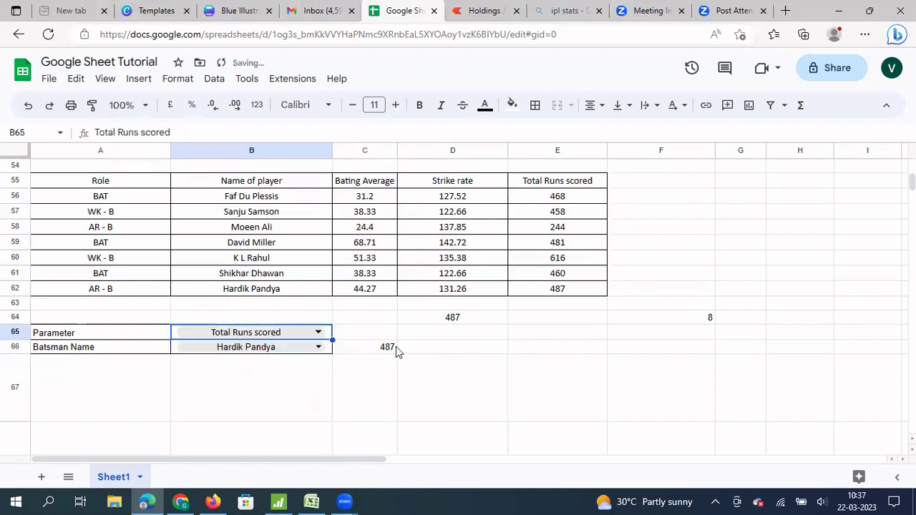
left_click(319, 349)
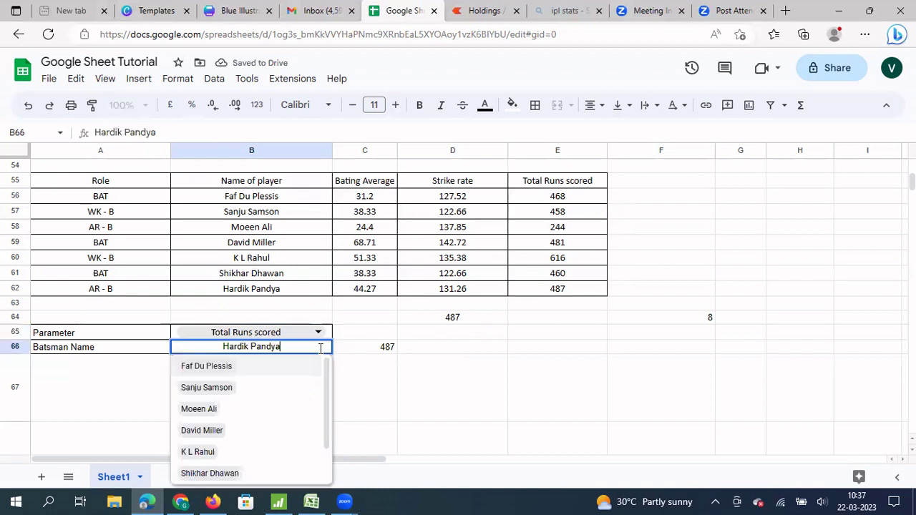
left_click(239, 390)
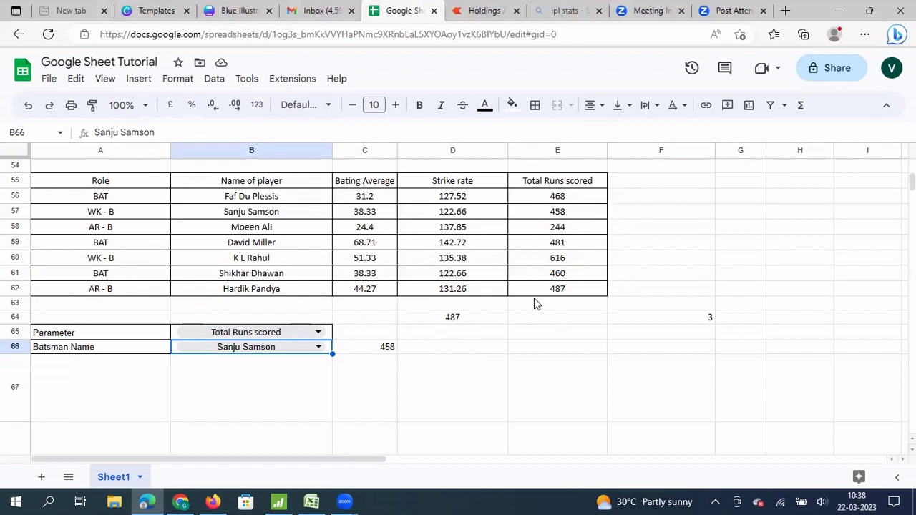
Compare the plain HLOOKUP formula in D64 with C66's HLOOKUP/MATCH formula
left_click(366, 356)
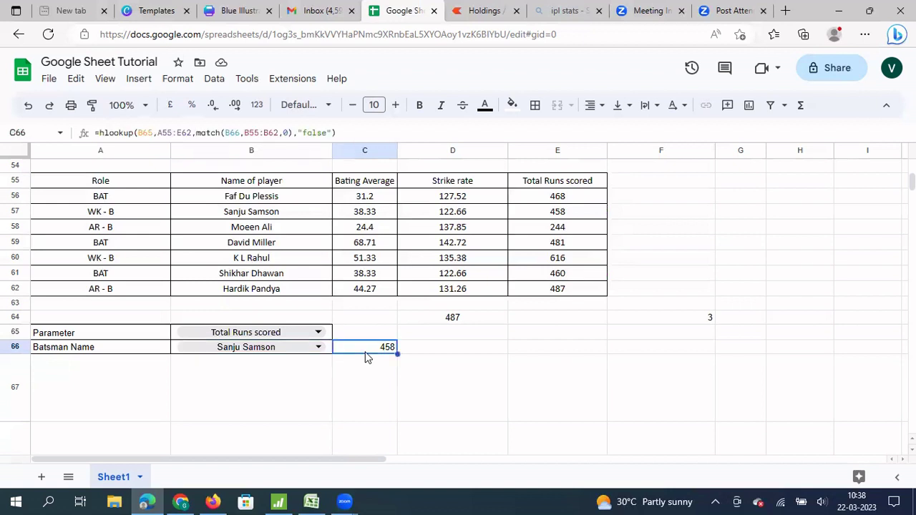
left_click(466, 323)
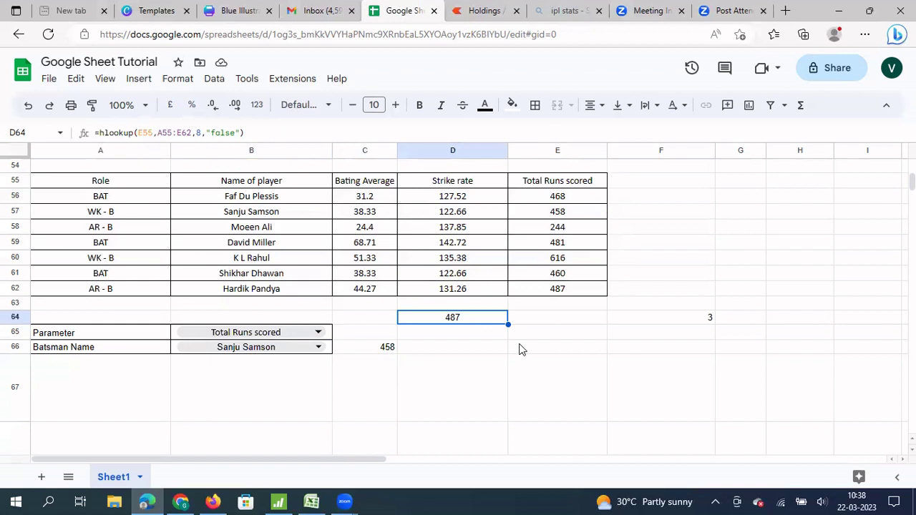
left_click(354, 347)
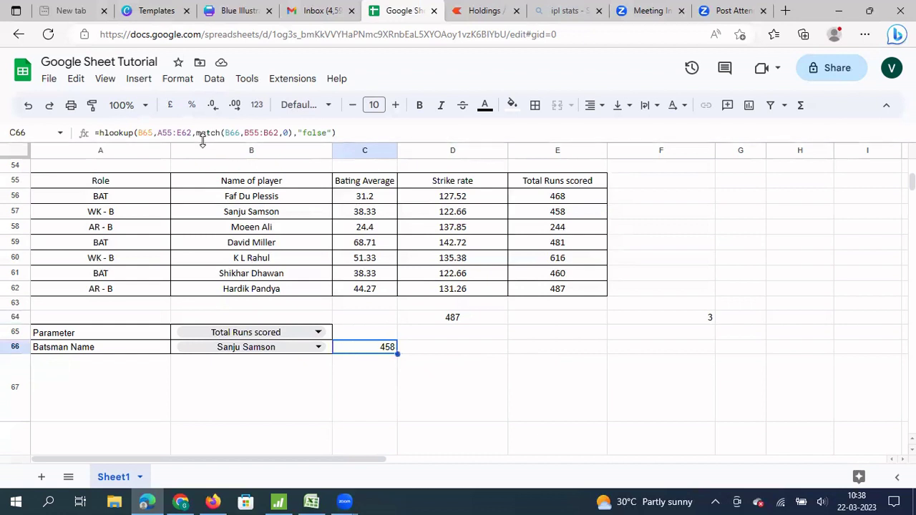